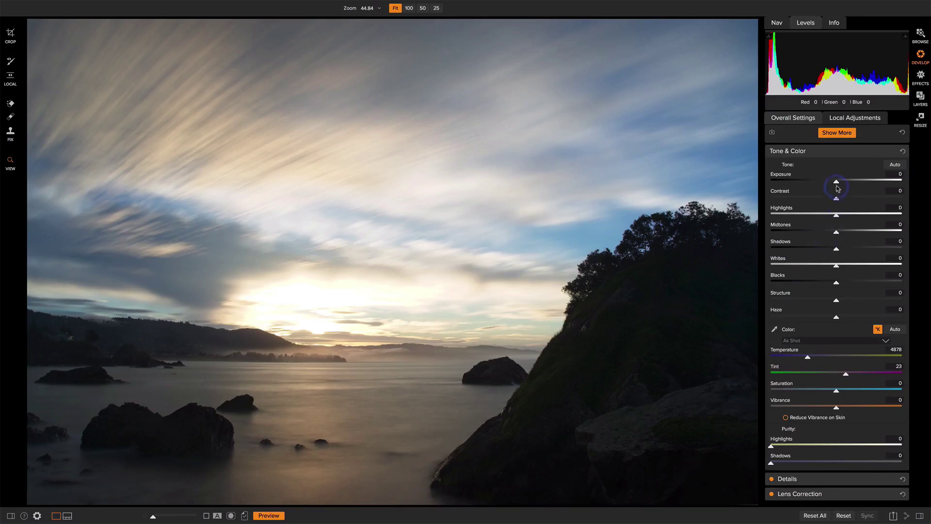
Step: Set Exposure 0.3, Highlights -49, Midtones -60, Shadows 37, Whites -20 and Haze -13
{"action": "left_click_drag", "start_coordinate": [836, 183], "coordinate": [841, 184]}
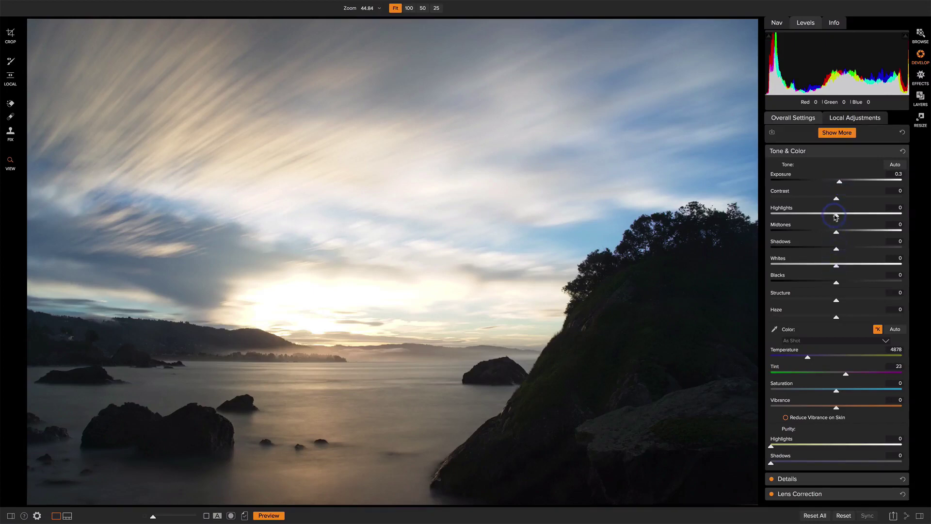
{"action": "left_click_drag", "start_coordinate": [836, 216], "coordinate": [805, 217]}
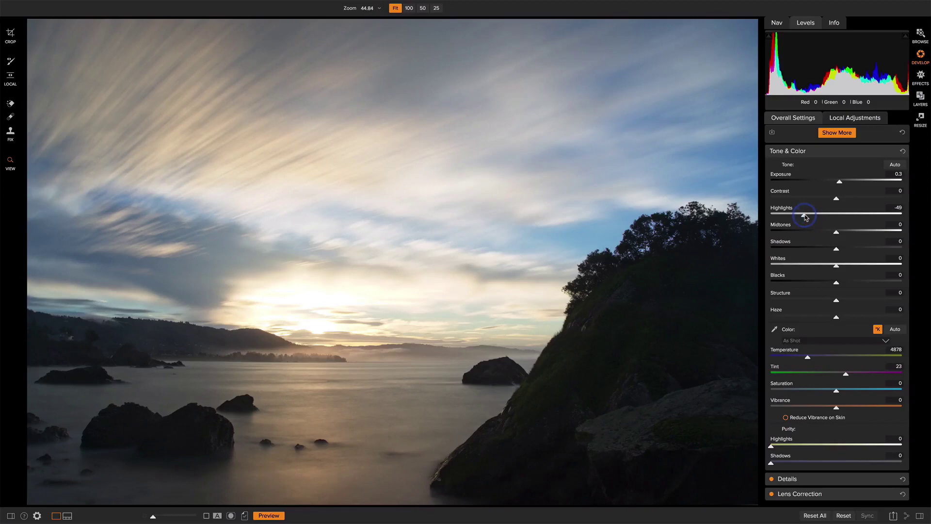
{"action": "left_click_drag", "start_coordinate": [836, 248], "coordinate": [798, 235]}
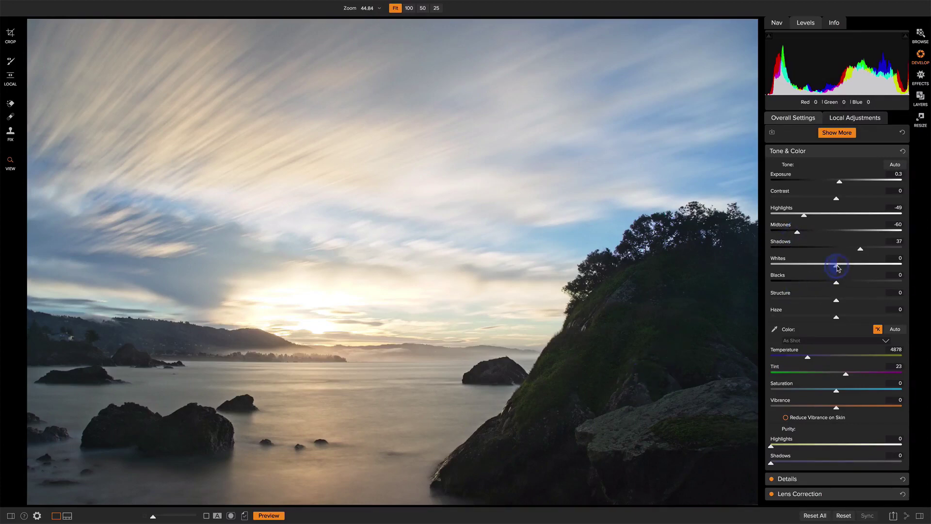
{"action": "left_click_drag", "start_coordinate": [839, 267], "coordinate": [825, 268]}
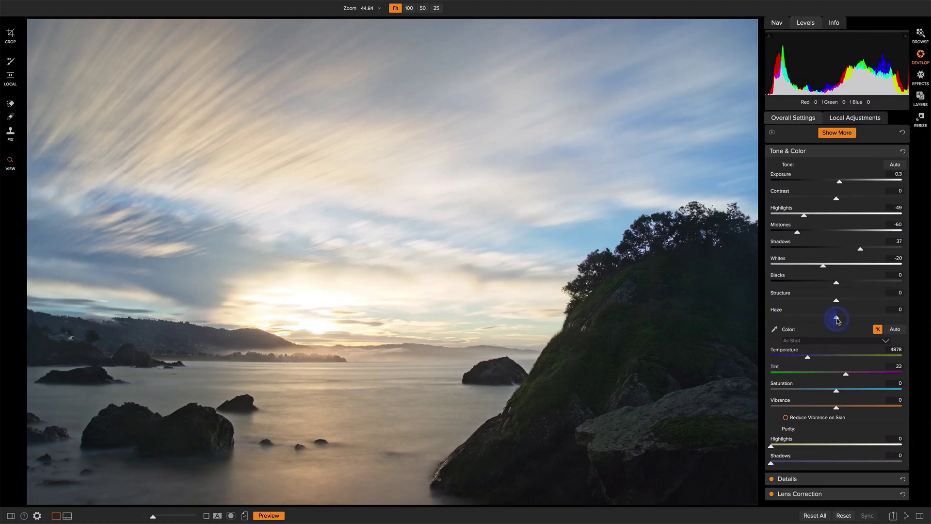
{"action": "left_click_drag", "start_coordinate": [837, 320], "coordinate": [828, 320]}
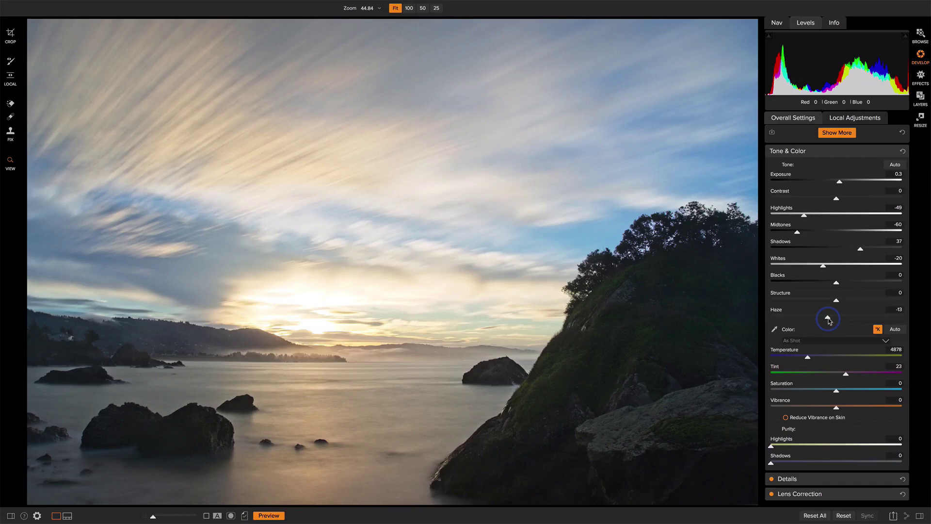
Step: Add a Dynamic Contrast filter in Effects, defaulting to Small 0, Medium 15, Large 20
{"action": "left_click", "coordinate": [921, 75]}
{"action": "left_click", "coordinate": [832, 151]}
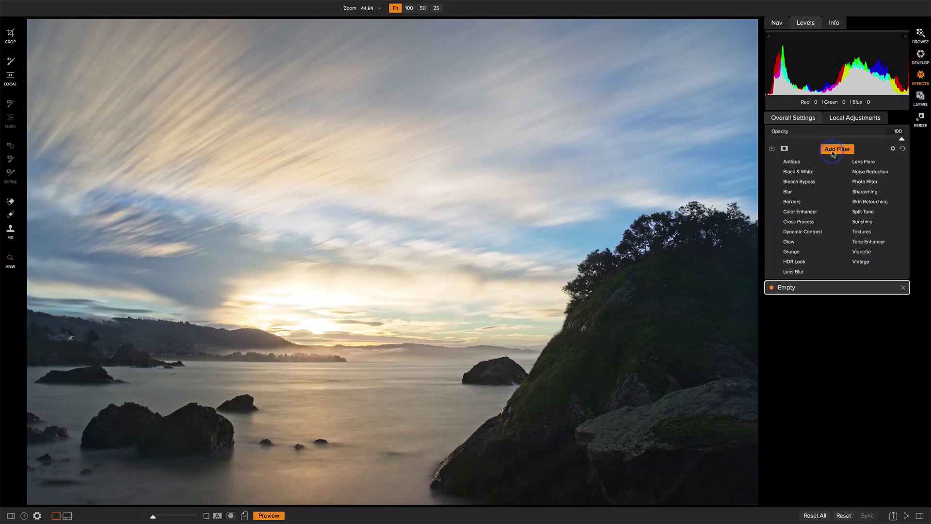
{"action": "left_click", "coordinate": [819, 232]}
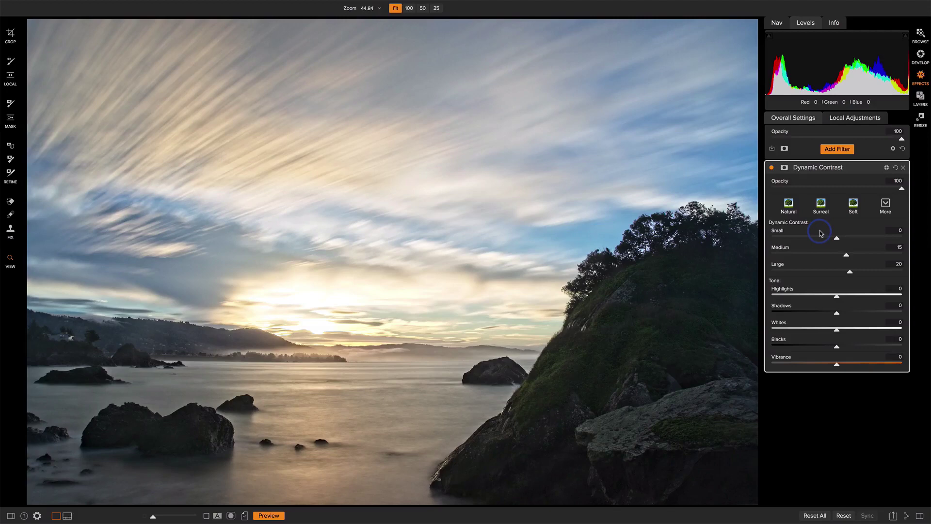
Step: Give Dynamic Contrast an inverted Lumen mask, check it in mask view, and compare before/after
{"action": "left_click", "coordinate": [785, 168]}
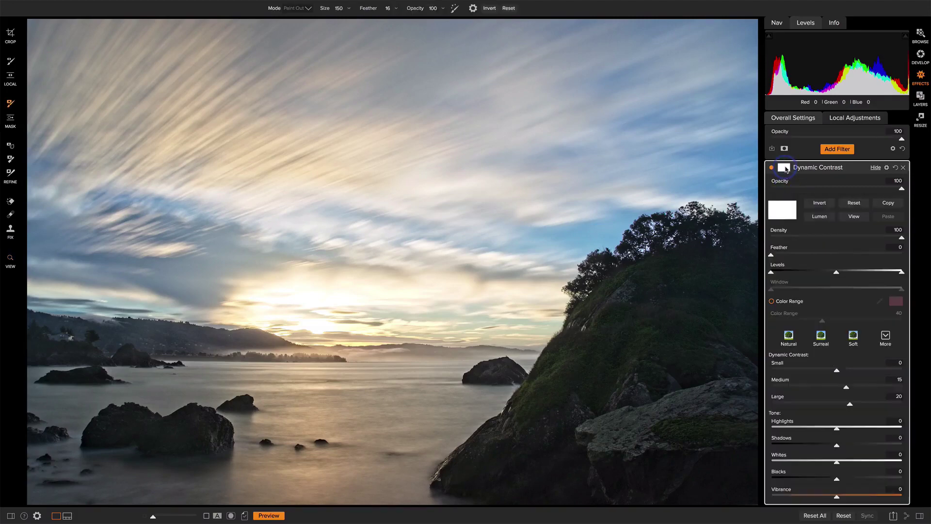
{"action": "left_click", "coordinate": [821, 217]}
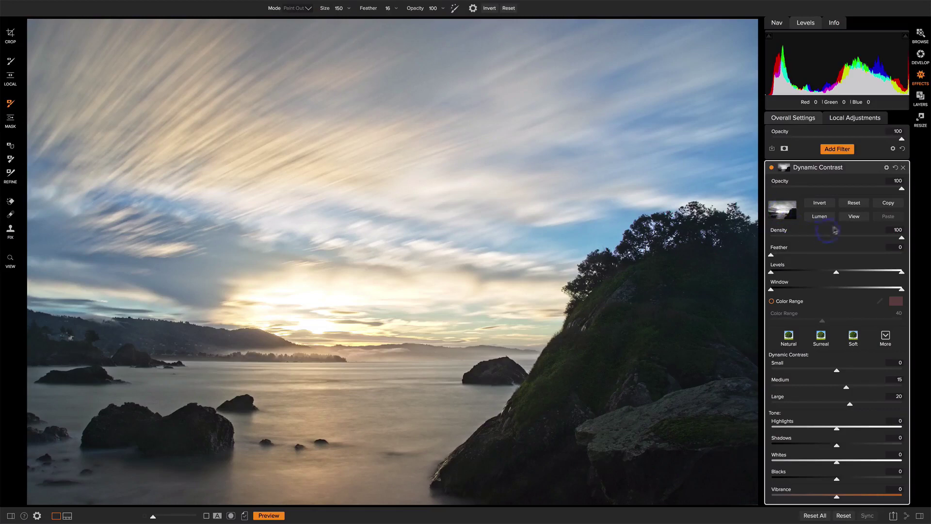
{"action": "left_click", "coordinate": [852, 217]}
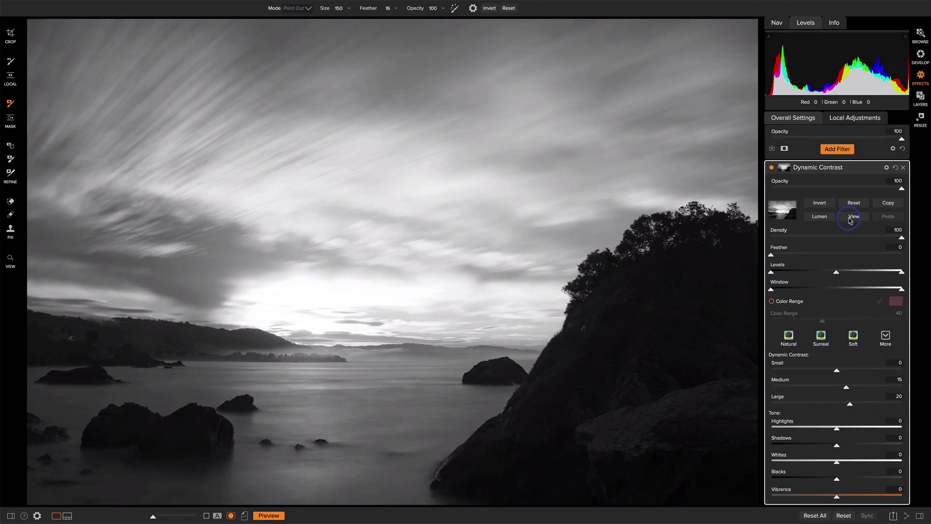
{"action": "left_click", "coordinate": [829, 204]}
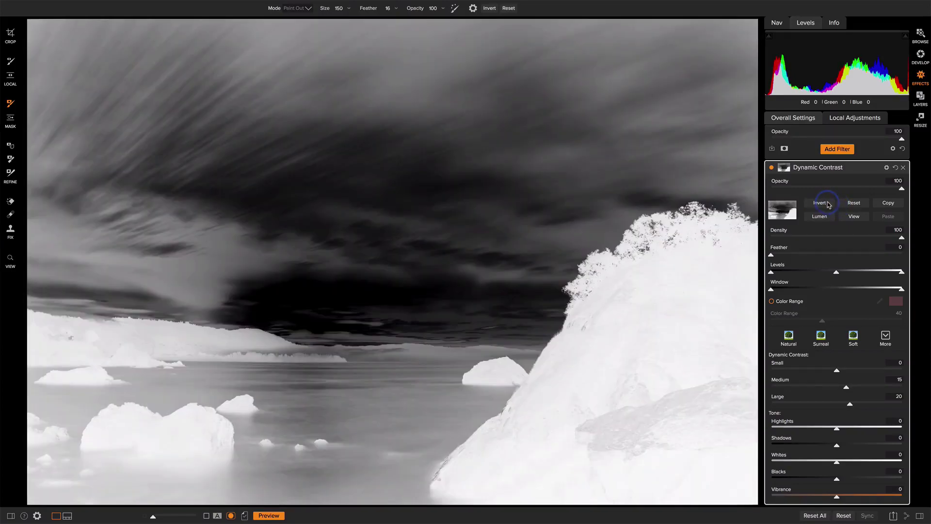
{"action": "left_click", "coordinate": [852, 219]}
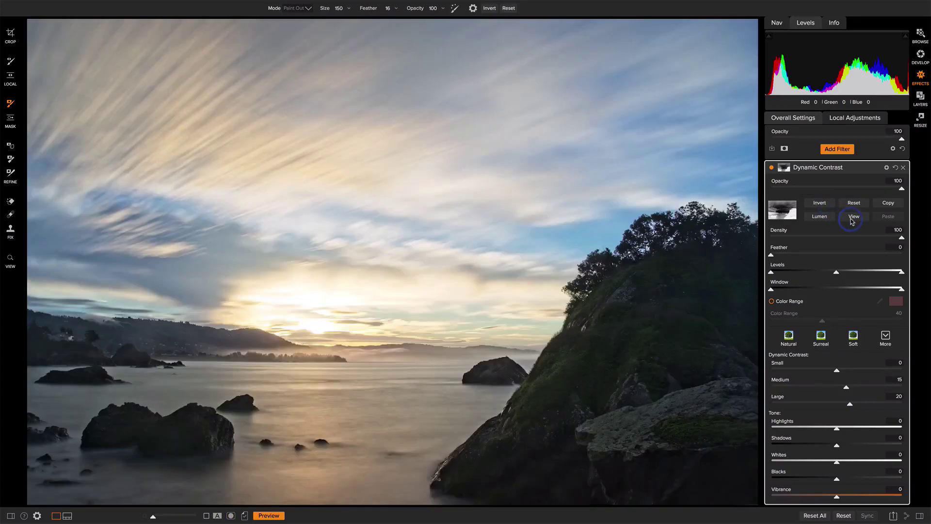
{"action": "left_click", "coordinate": [771, 167]}
{"action": "left_click", "coordinate": [771, 167]}
Step: Raise Dynamic Contrast to Small 1, Medium 29 and Large 37
{"action": "left_click_drag", "start_coordinate": [837, 372], "coordinate": [856, 387]}
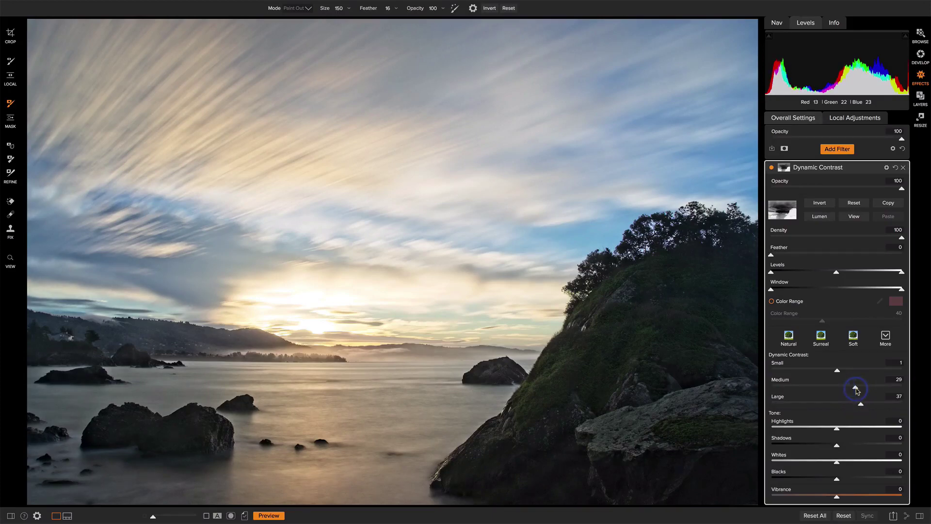
{"action": "left_click", "coordinate": [861, 405]}
{"action": "left_click", "coordinate": [644, 369]}
Step: Add a Color Enhancer with the Foliage preset, setting green Hue 5 and Saturation 40
{"action": "left_click", "coordinate": [839, 149]}
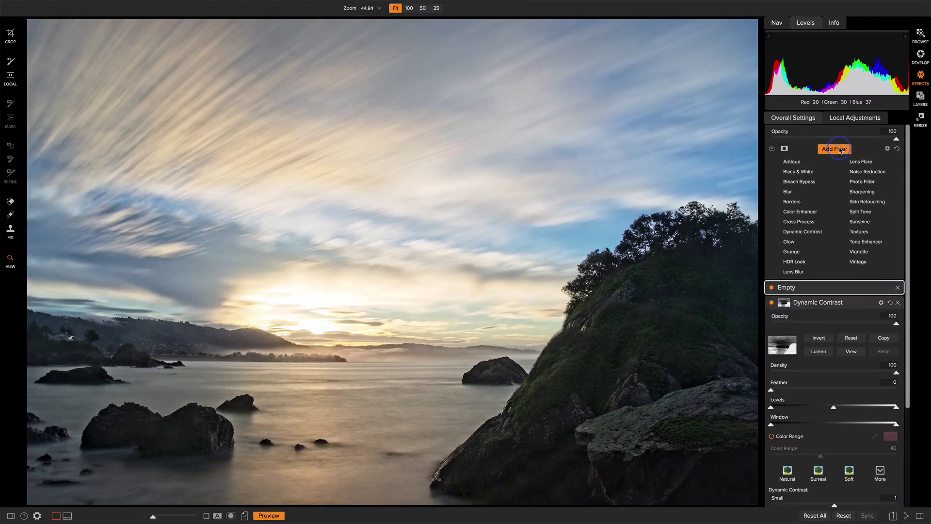
{"action": "left_click", "coordinate": [808, 212]}
{"action": "left_click", "coordinate": [870, 204]}
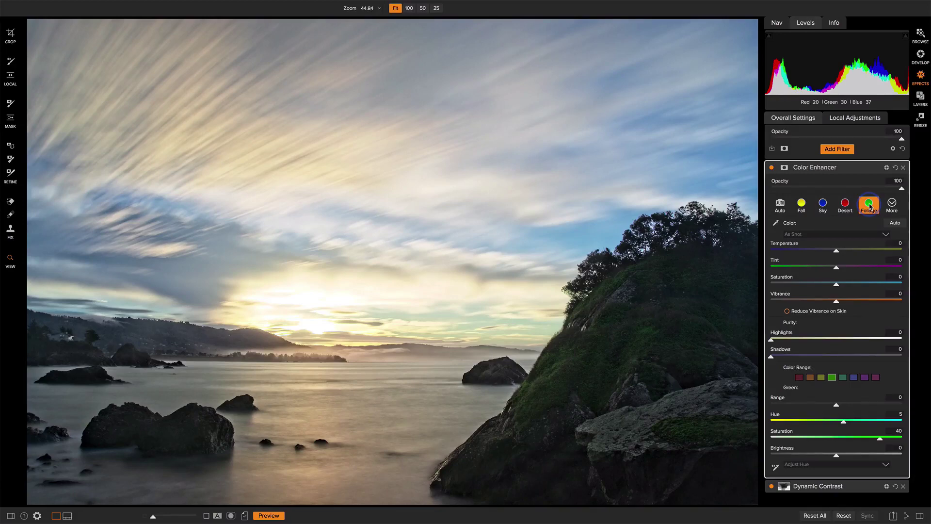
Step: Add an inverted mask to the Color Enhancer and set the brush to Paint In, size 600
{"action": "left_click", "coordinate": [784, 167]}
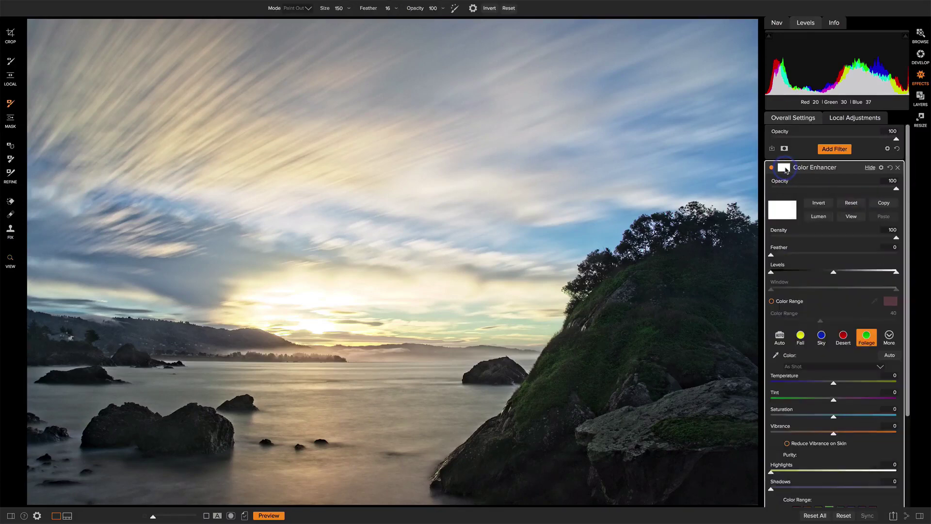
{"action": "left_click", "coordinate": [818, 205]}
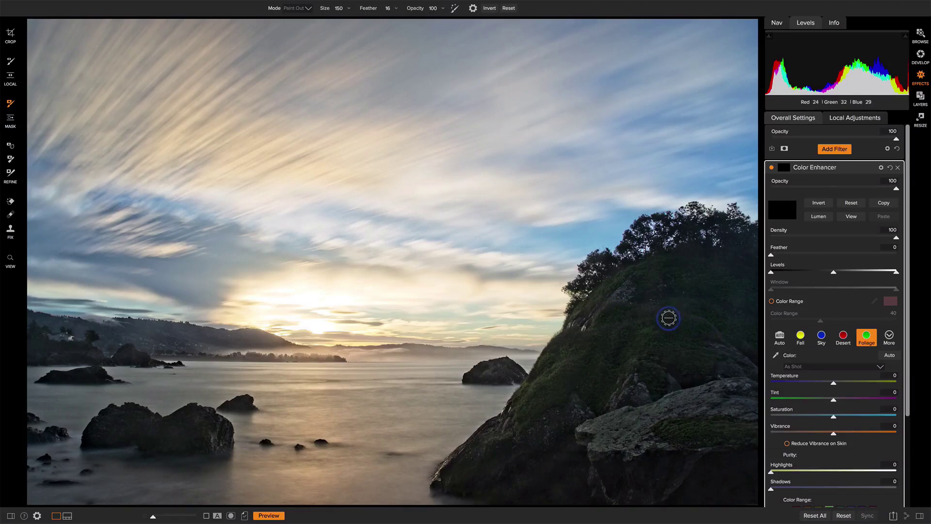
{"action": "left_click", "coordinate": [310, 12]}
{"action": "left_click", "coordinate": [296, 25]}
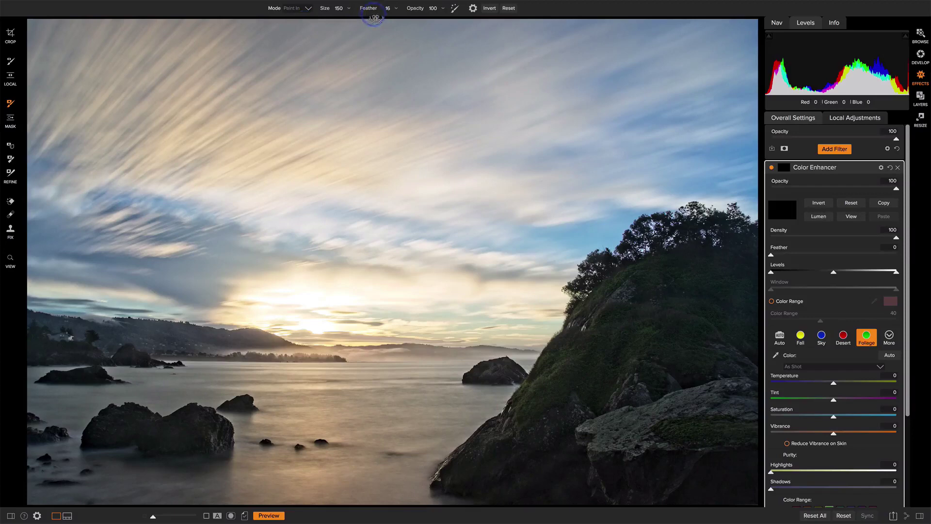
{"action": "left_click", "coordinate": [338, 8]}
{"action": "type", "text": "600"}
Step: Paint the enhancement over the hillside and cliff, compare, and nudge Saturation up to 4
{"action": "mouse_move", "coordinate": [703, 281]}
{"action": "left_mouse_down"}
{"action": "mouse_move", "coordinate": [733, 273]}
{"action": "mouse_move", "coordinate": [613, 307]}
{"action": "mouse_move", "coordinate": [593, 391]}
{"action": "mouse_move", "coordinate": [564, 389]}
{"action": "mouse_move", "coordinate": [622, 359]}
{"action": "mouse_move", "coordinate": [721, 435]}
{"action": "mouse_move", "coordinate": [485, 466]}
{"action": "mouse_move", "coordinate": [764, 476]}
{"action": "mouse_move", "coordinate": [761, 309]}
{"action": "mouse_move", "coordinate": [733, 322]}
{"action": "mouse_move", "coordinate": [737, 270]}
{"action": "mouse_move", "coordinate": [710, 341]}
{"action": "left_mouse_up"}
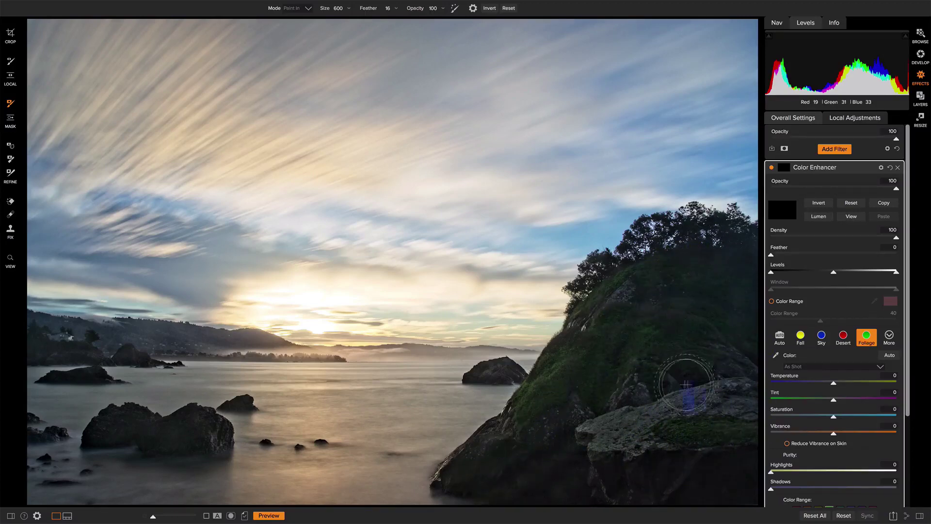
{"action": "mouse_move", "coordinate": [687, 384]}
{"action": "left_mouse_down"}
{"action": "mouse_move", "coordinate": [742, 335]}
{"action": "mouse_move", "coordinate": [653, 430]}
{"action": "mouse_move", "coordinate": [617, 427]}
{"action": "left_mouse_up"}
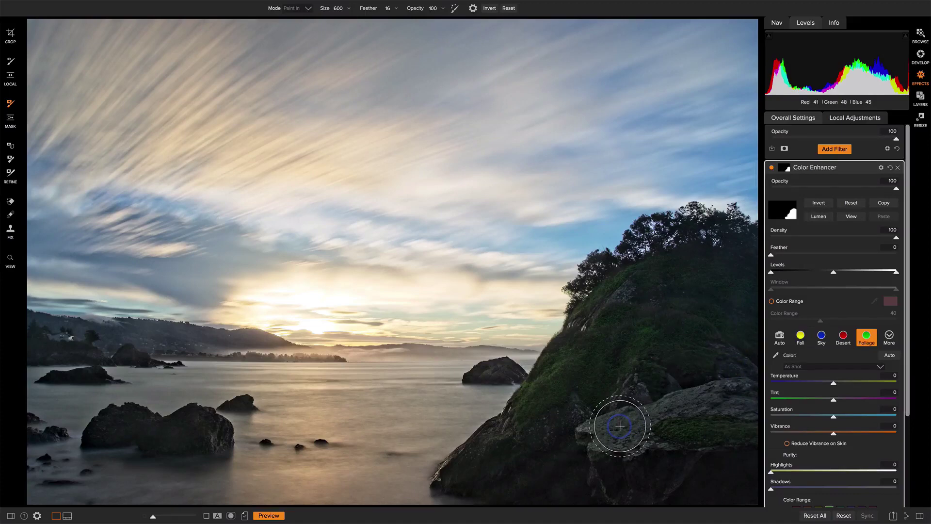
{"action": "left_click", "coordinate": [773, 168]}
{"action": "left_click", "coordinate": [772, 168]}
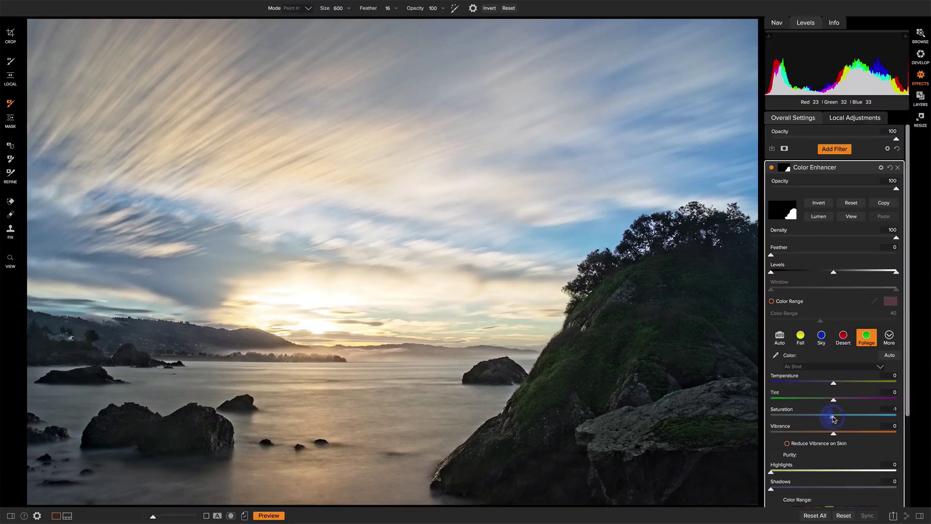
{"action": "left_click_drag", "start_coordinate": [834, 416], "coordinate": [843, 435]}
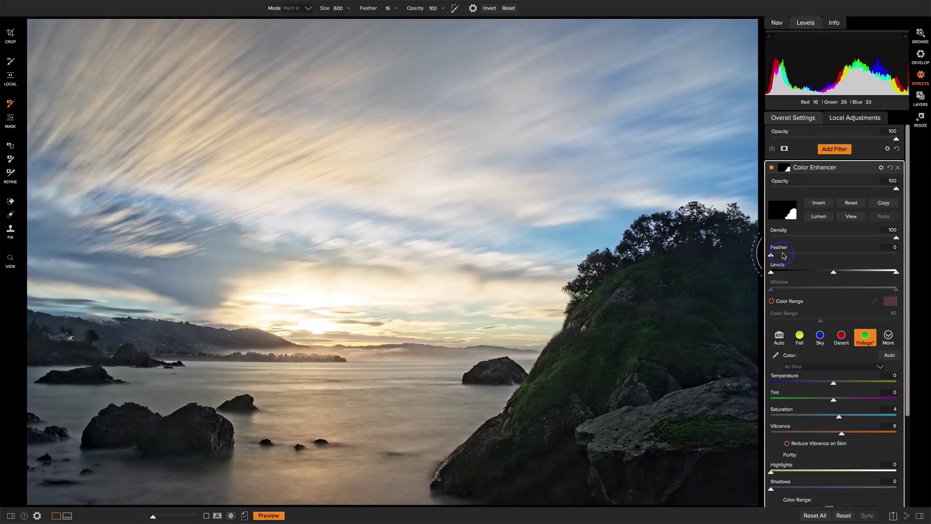
Step: Add a Photo Filter with the warm 85° preset in Strong mode, Amount raised to 30
{"action": "left_click", "coordinate": [835, 150]}
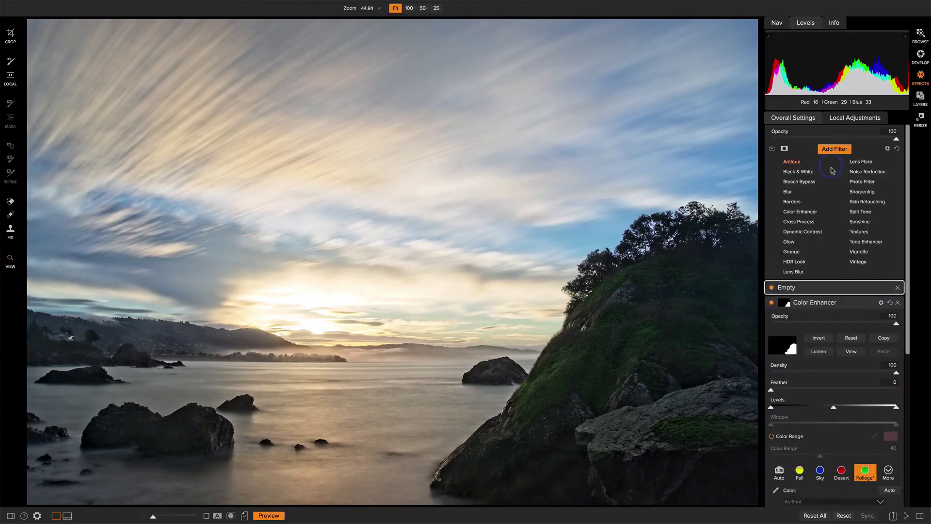
{"action": "left_click", "coordinate": [856, 182]}
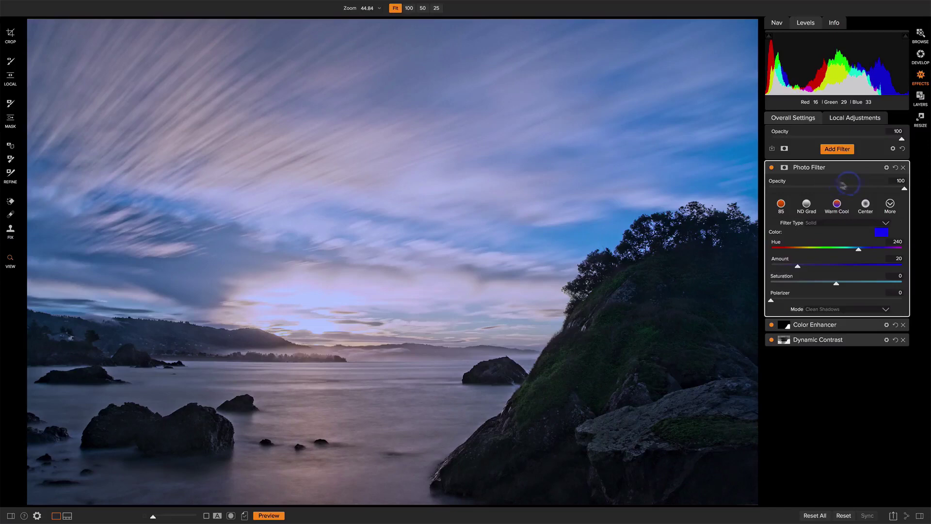
{"action": "left_click", "coordinate": [782, 204]}
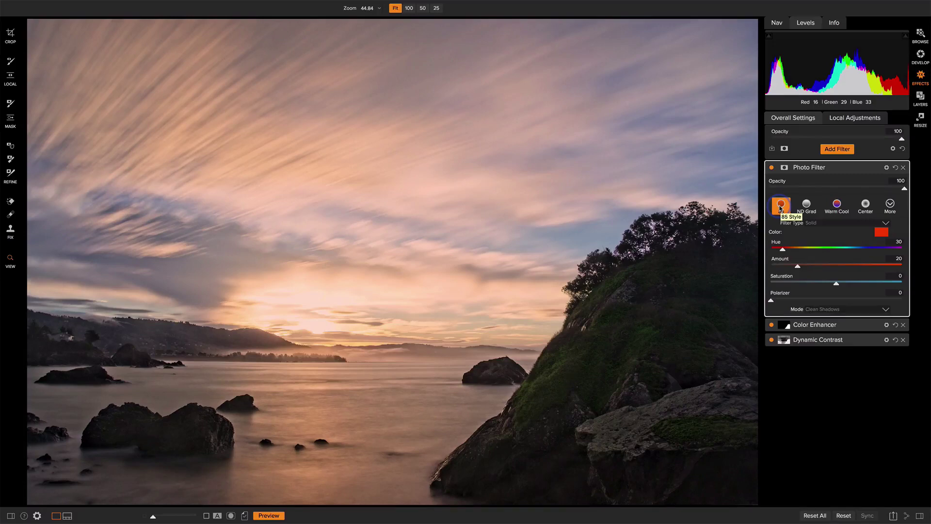
{"action": "left_click", "coordinate": [816, 310]}
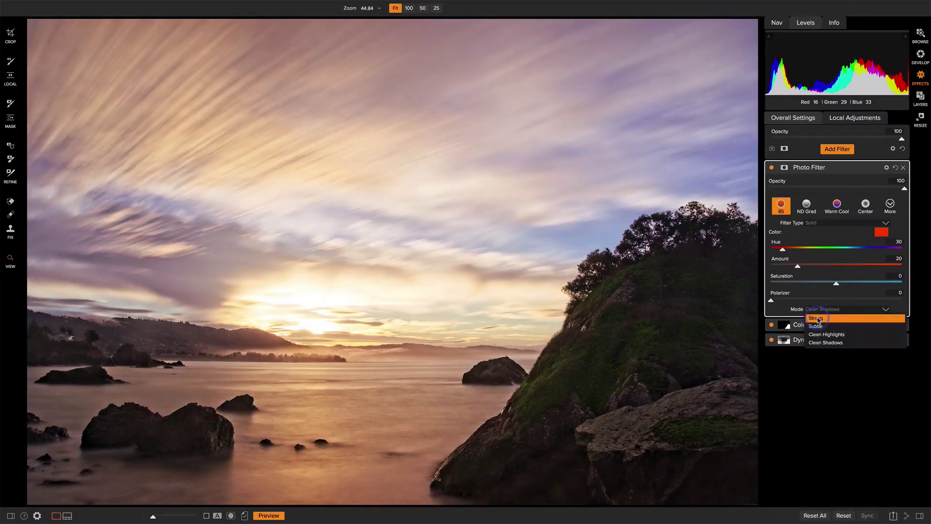
{"action": "left_click", "coordinate": [818, 318]}
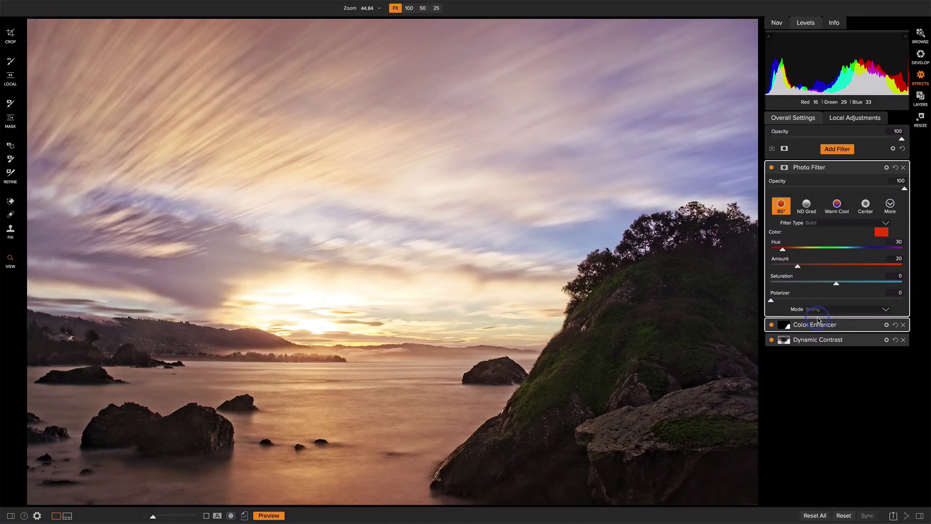
{"action": "left_click", "coordinate": [798, 267]}
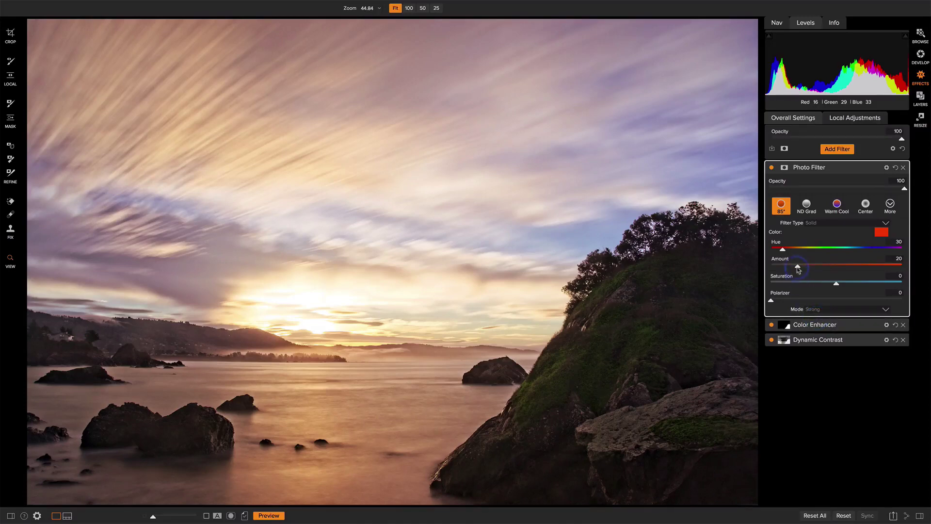
{"action": "left_click_drag", "start_coordinate": [798, 268], "coordinate": [812, 271]}
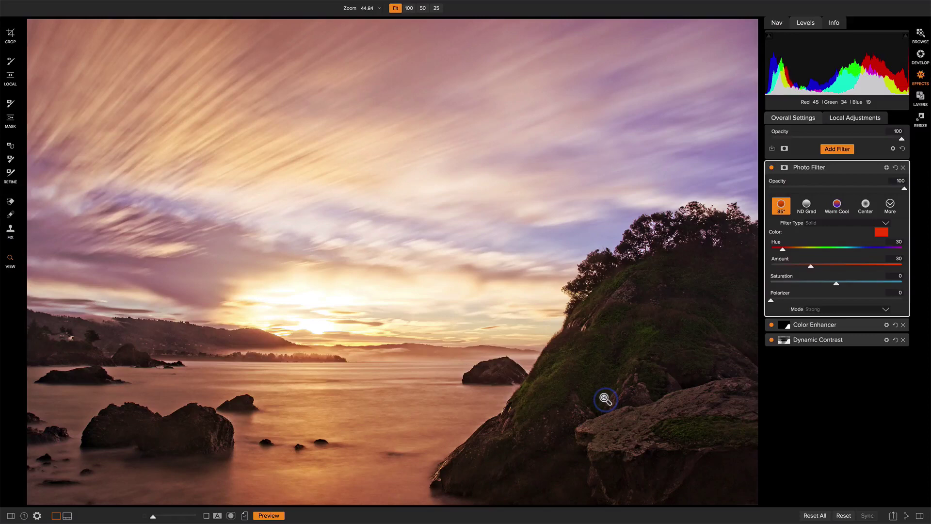
Step: Add a Lumen luminosity mask to the Photo Filter and view it in grayscale
{"action": "left_click", "coordinate": [785, 168]}
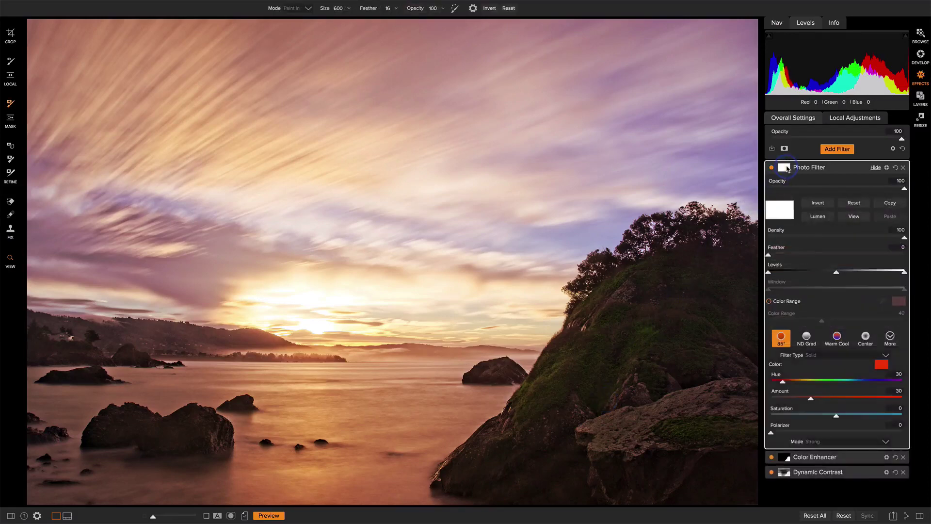
{"action": "left_click", "coordinate": [818, 217]}
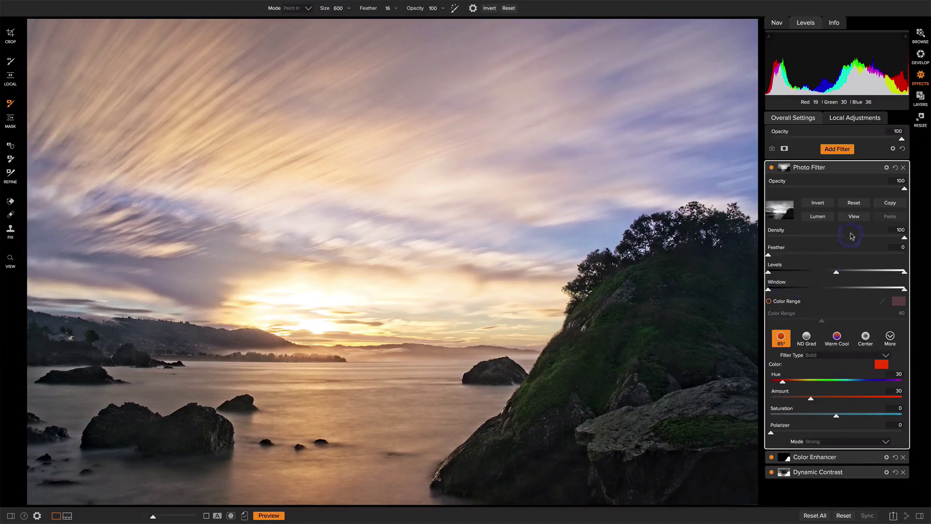
{"action": "left_click", "coordinate": [854, 217]}
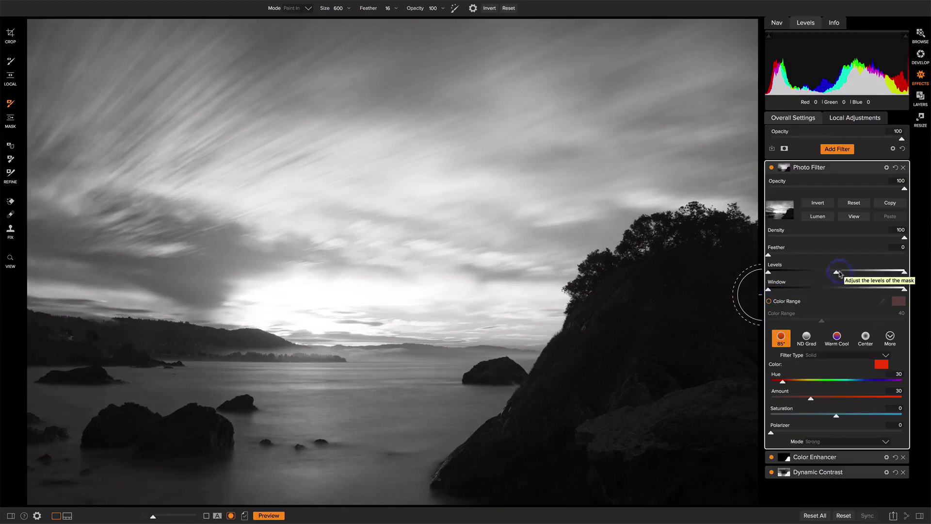
Step: Adjust the mask's Levels and Window sliders to push the dark hillside out of the mask
{"action": "mouse_move", "coordinate": [837, 275]}
{"action": "left_mouse_down"}
{"action": "mouse_move", "coordinate": [808, 270]}
{"action": "mouse_move", "coordinate": [819, 273]}
{"action": "left_mouse_up"}
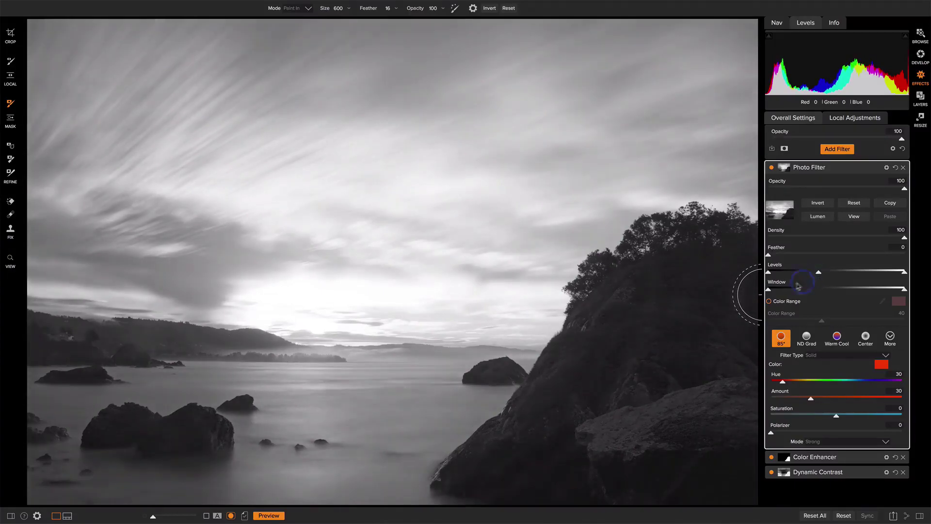
{"action": "left_click_drag", "start_coordinate": [770, 292], "coordinate": [813, 274]}
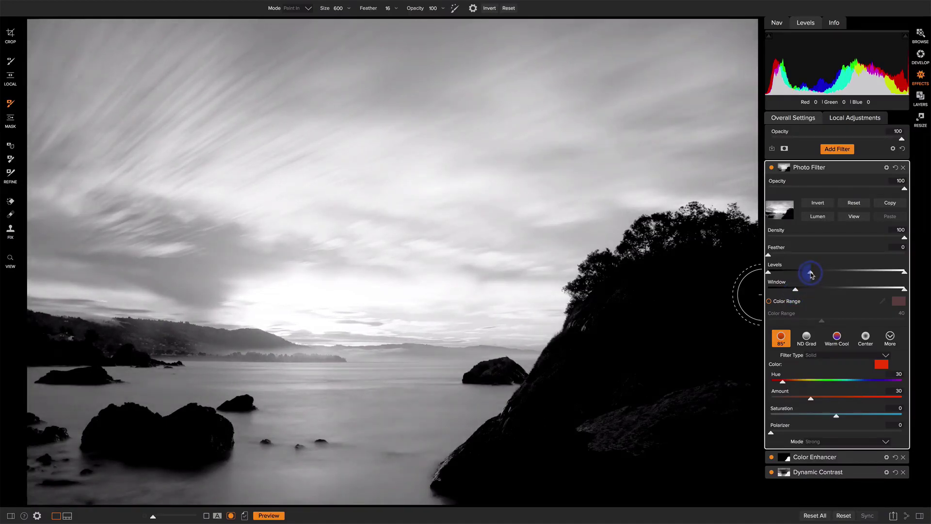
{"action": "mouse_move", "coordinate": [795, 290]}
{"action": "left_mouse_down"}
{"action": "mouse_move", "coordinate": [812, 273]}
{"action": "mouse_move", "coordinate": [788, 273]}
{"action": "mouse_move", "coordinate": [801, 292]}
{"action": "left_mouse_up"}
{"action": "left_click", "coordinate": [812, 273]}
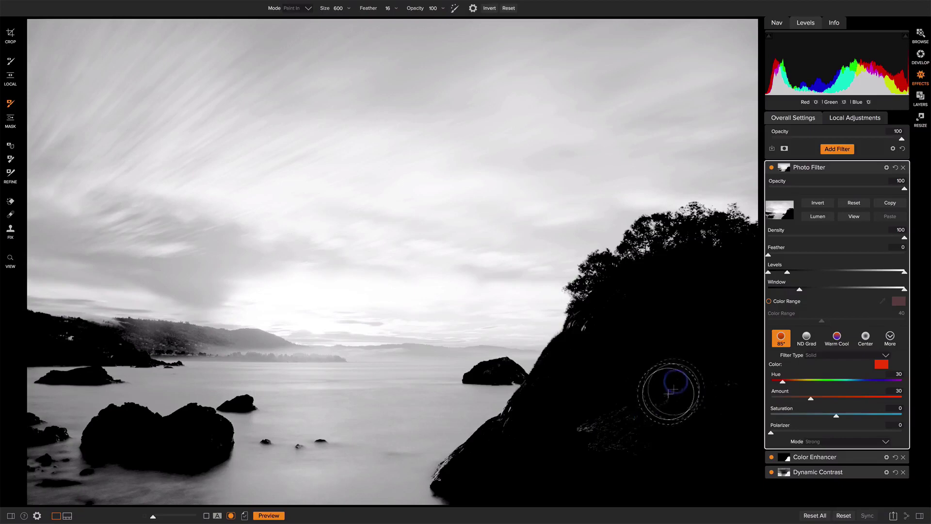
Step: Brush the filter onto the hillside, then paint it out again and return to colour
{"action": "mouse_move", "coordinate": [649, 373]}
{"action": "left_mouse_down"}
{"action": "mouse_move", "coordinate": [618, 397]}
{"action": "mouse_move", "coordinate": [608, 423]}
{"action": "left_mouse_up"}
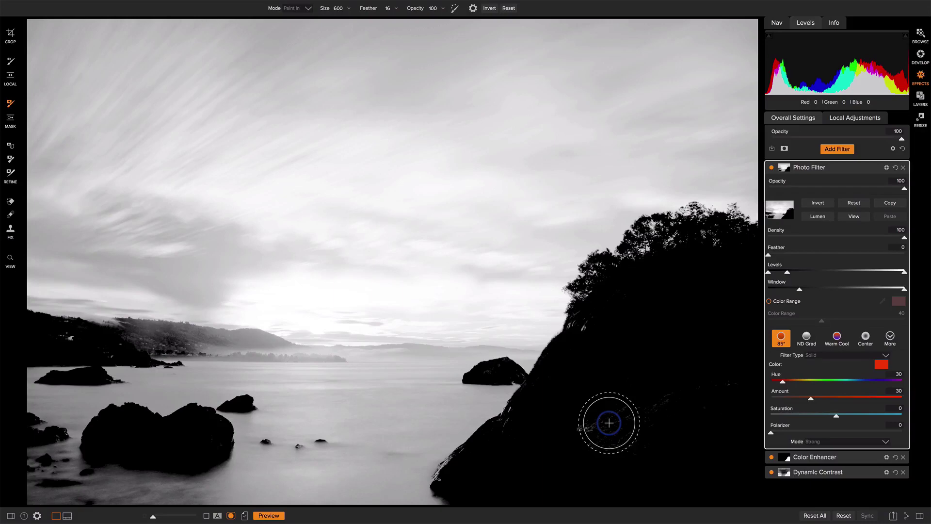
{"action": "key", "text": "alt"}
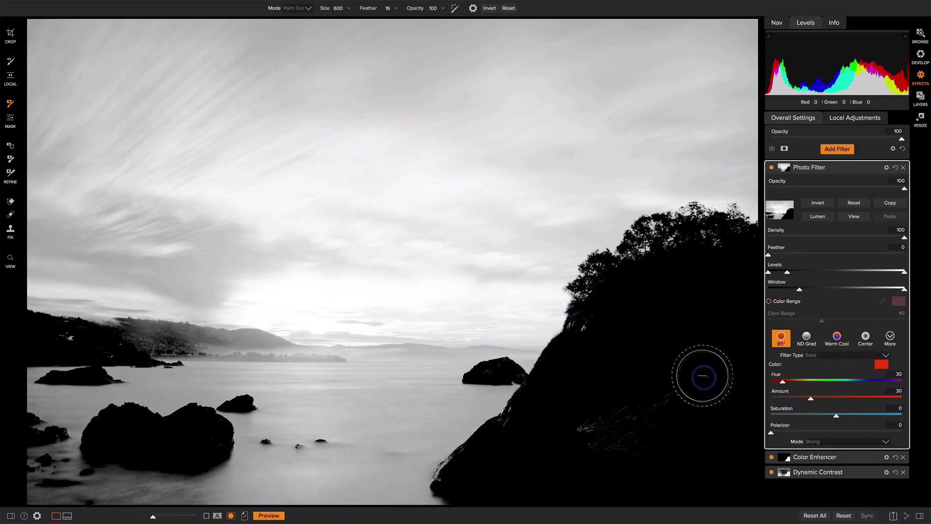
{"action": "mouse_move", "coordinate": [702, 376]}
{"action": "left_mouse_down"}
{"action": "mouse_move", "coordinate": [597, 425]}
{"action": "mouse_move", "coordinate": [611, 446]}
{"action": "mouse_move", "coordinate": [630, 443]}
{"action": "mouse_move", "coordinate": [576, 429]}
{"action": "mouse_move", "coordinate": [525, 438]}
{"action": "left_mouse_up"}
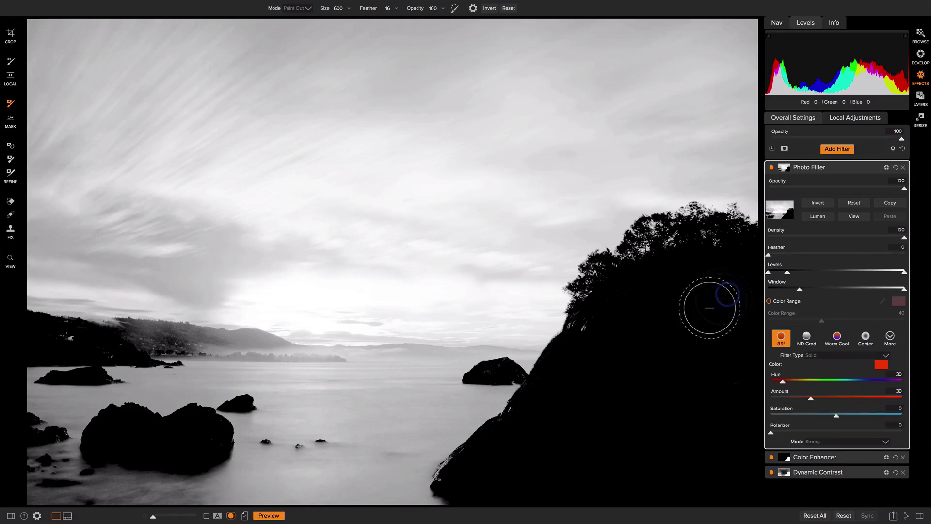
{"action": "left_click", "coordinate": [854, 217]}
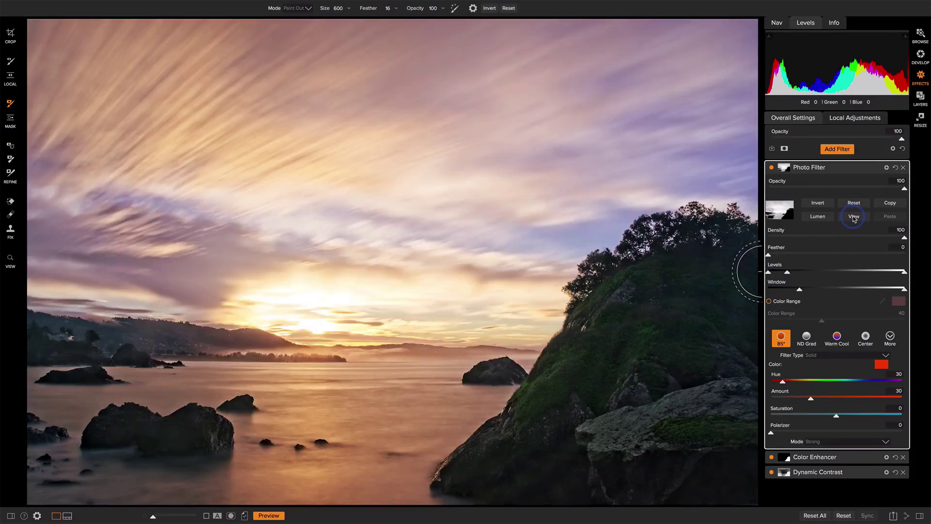
Step: Compare the Photo Filter on/off, recheck its mask, then add a new Local Adjustments layer
{"action": "left_click", "coordinate": [771, 168]}
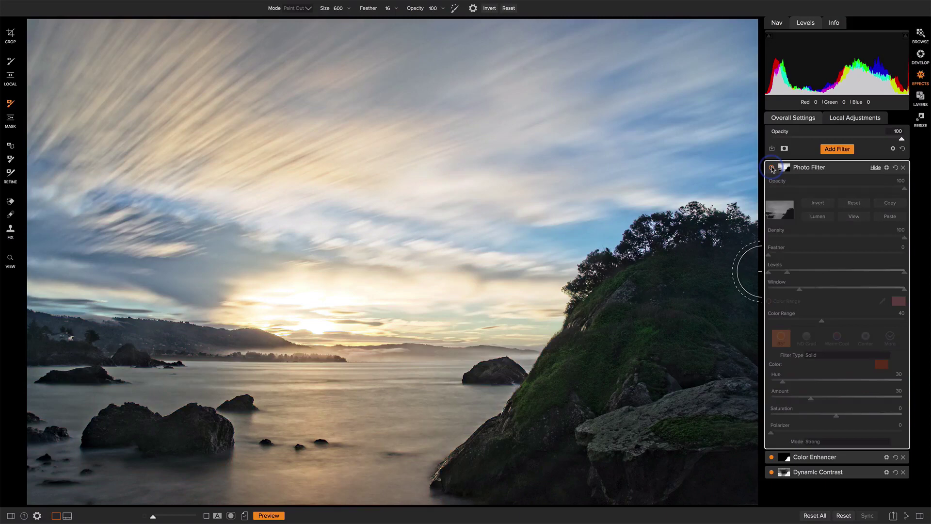
{"action": "left_click", "coordinate": [771, 167]}
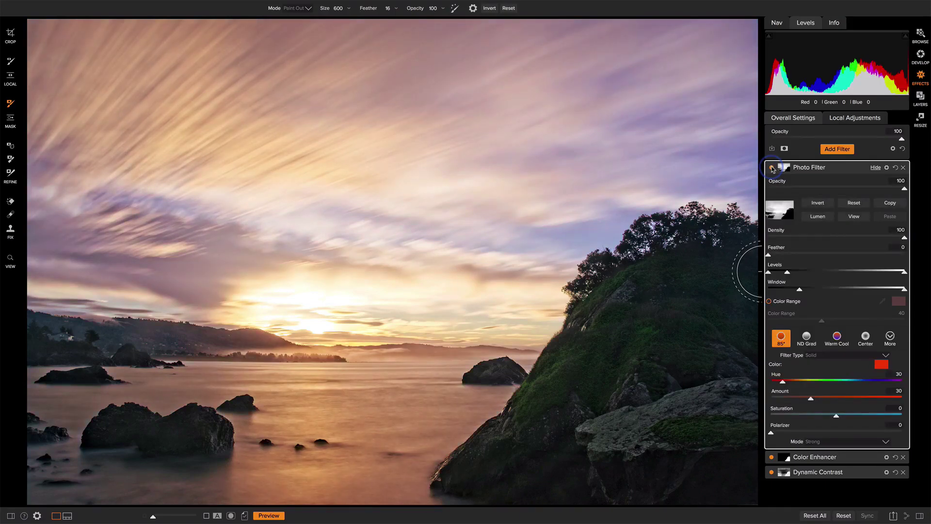
{"action": "left_click", "coordinate": [848, 218]}
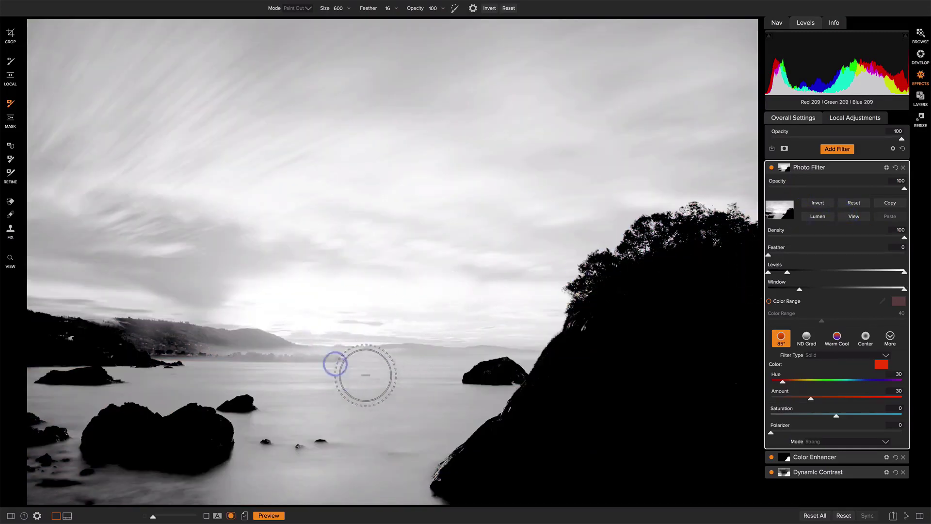
{"action": "key", "text": "space"}
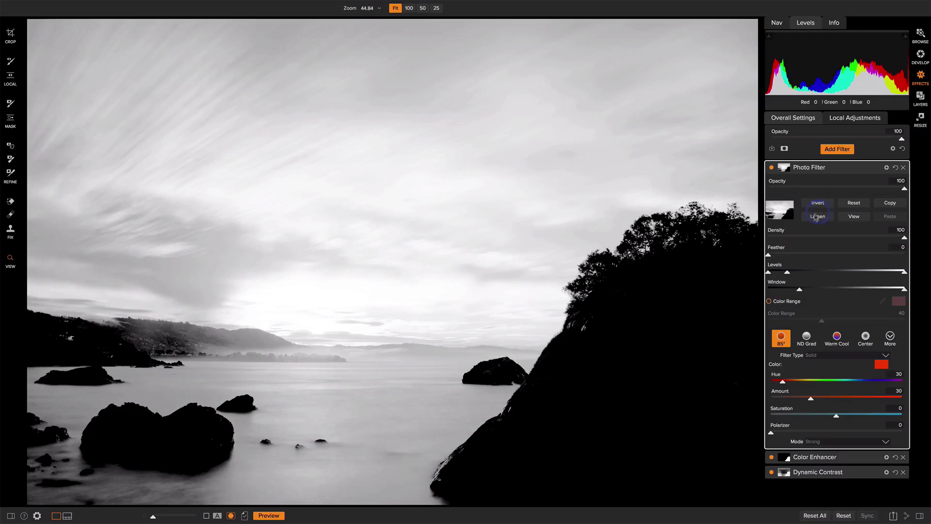
{"action": "left_click", "coordinate": [853, 221]}
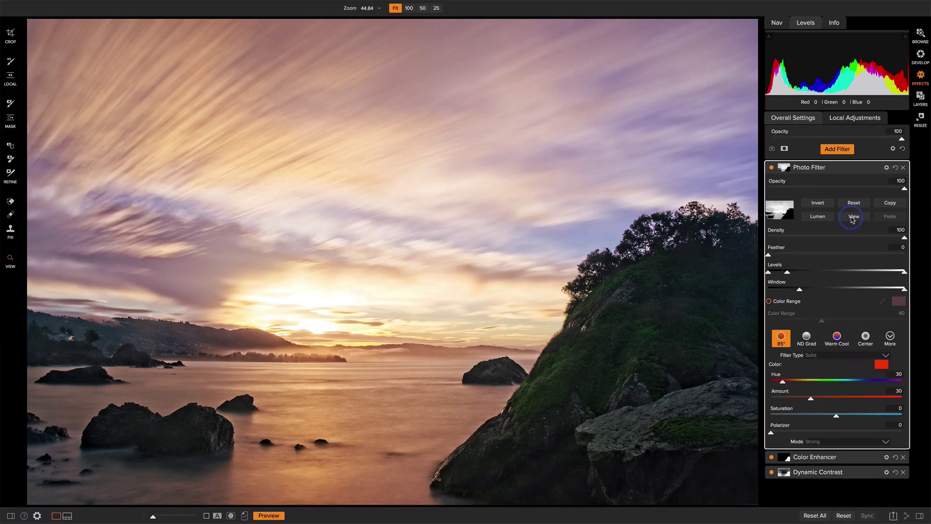
{"action": "left_click", "coordinate": [855, 119]}
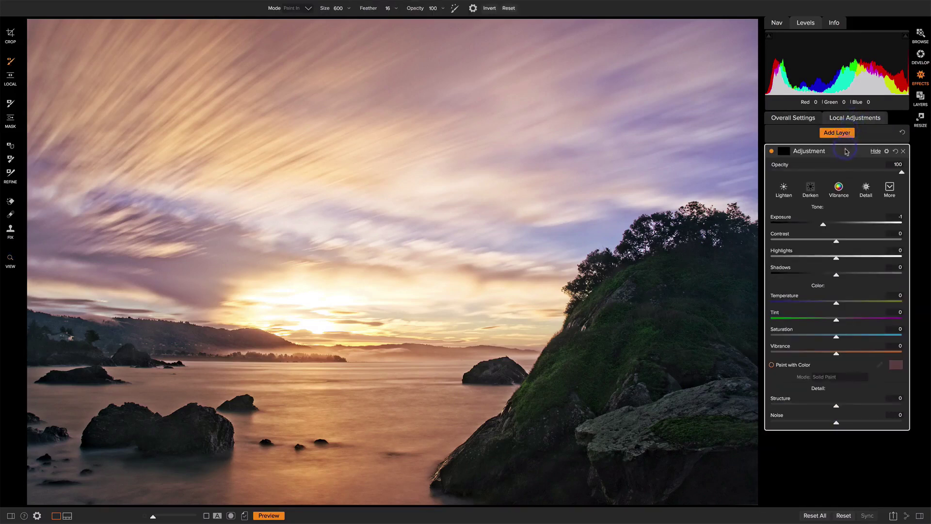
Step: Place a gradient mask on the sky, tilted up to the right and lowered toward the horizon
{"action": "left_click", "coordinate": [11, 76]}
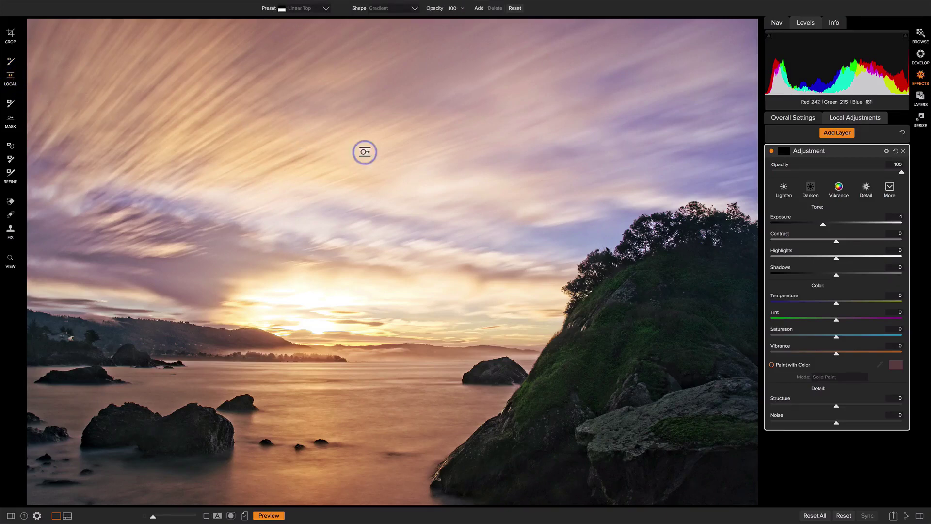
{"action": "left_click", "coordinate": [423, 182]}
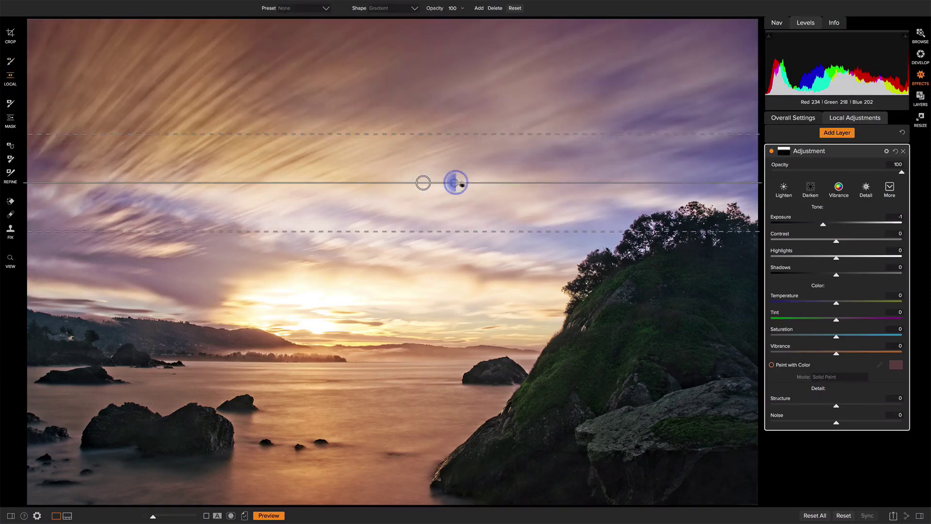
{"action": "left_click_drag", "start_coordinate": [457, 181], "coordinate": [503, 173]}
{"action": "left_click_drag", "start_coordinate": [423, 183], "coordinate": [427, 210]}
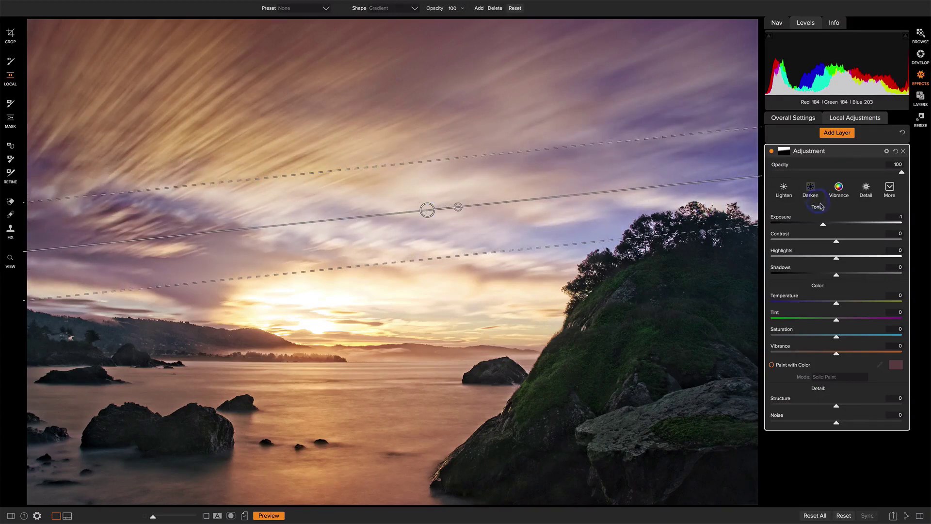
Step: Set the gradient's Exposure to -0.3 and Temperature to -42, then toggle it off and on to compare
{"action": "left_click_drag", "start_coordinate": [824, 226], "coordinate": [834, 228]}
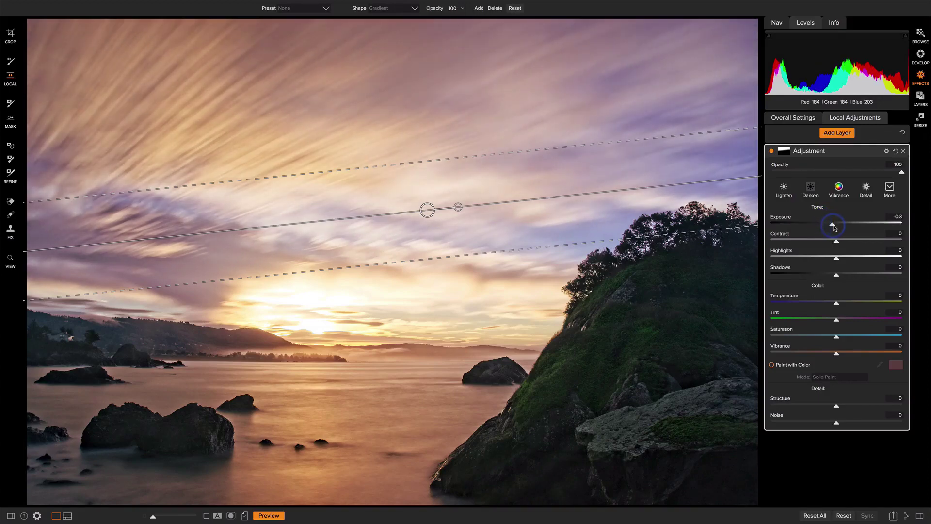
{"action": "left_click", "coordinate": [837, 302]}
{"action": "left_click_drag", "start_coordinate": [837, 304], "coordinate": [832, 304]}
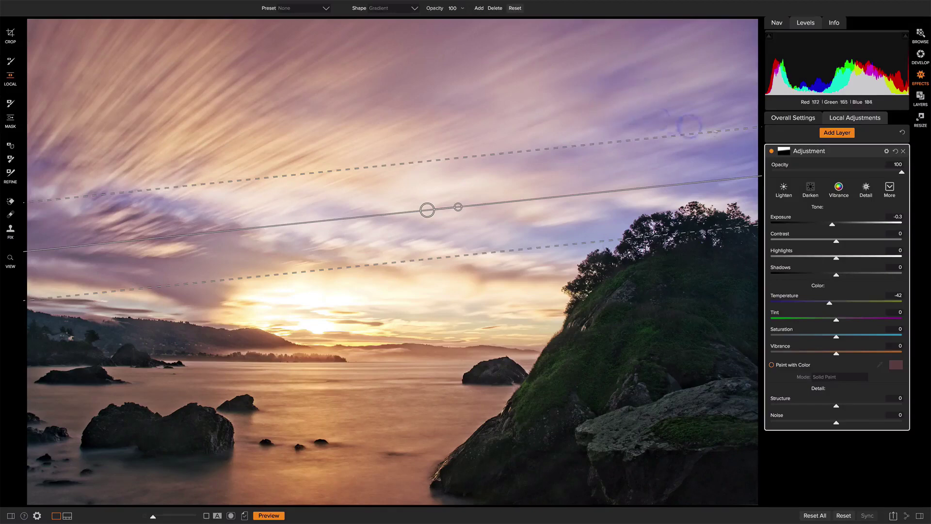
{"action": "left_click", "coordinate": [772, 152]}
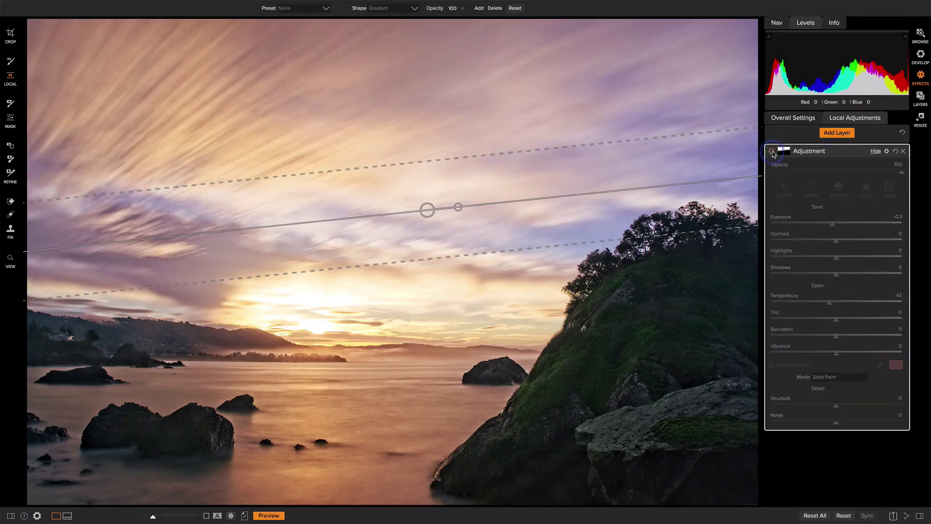
{"action": "left_click", "coordinate": [772, 153]}
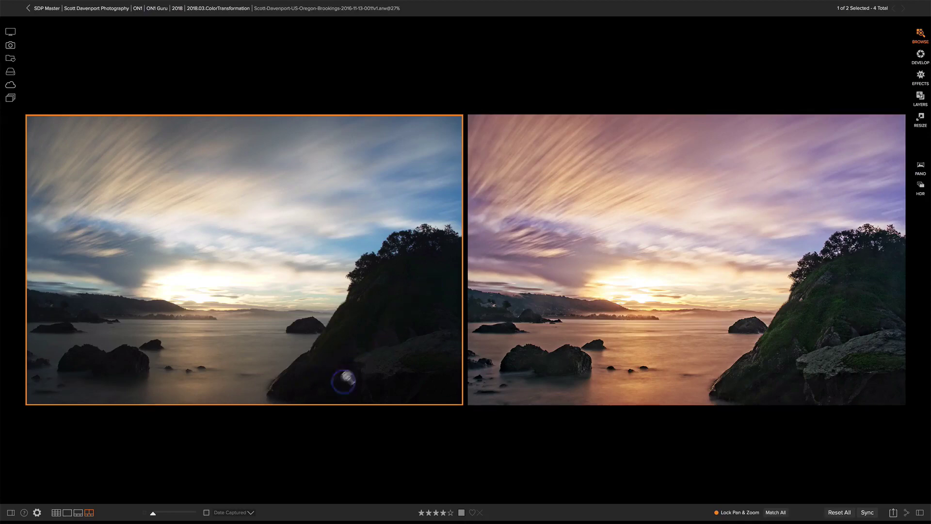
{"action": "left_click", "coordinate": [686, 274]}
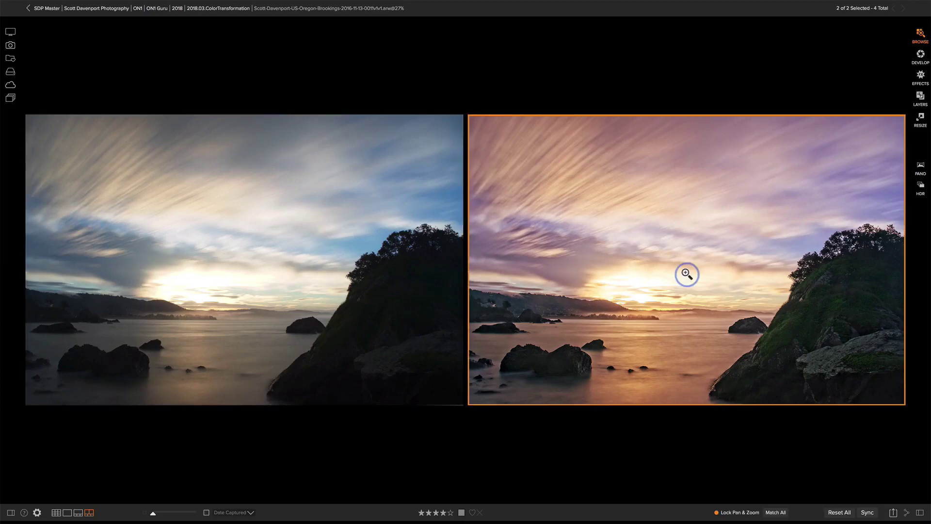